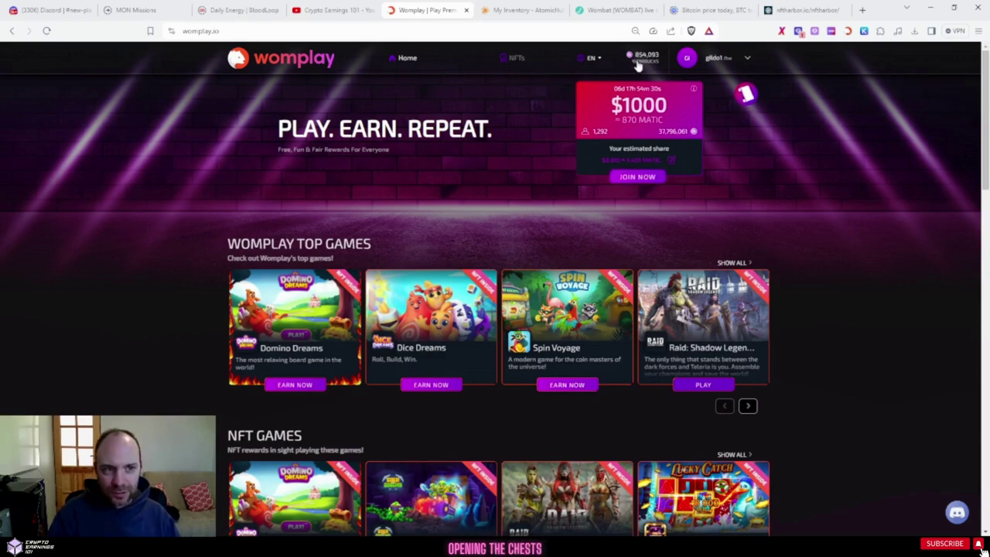
Scroll the home page down to the free, 50,000 and Prime 10,000 loot chests.
{"action": "mouse_move", "coordinate": [645, 63]}
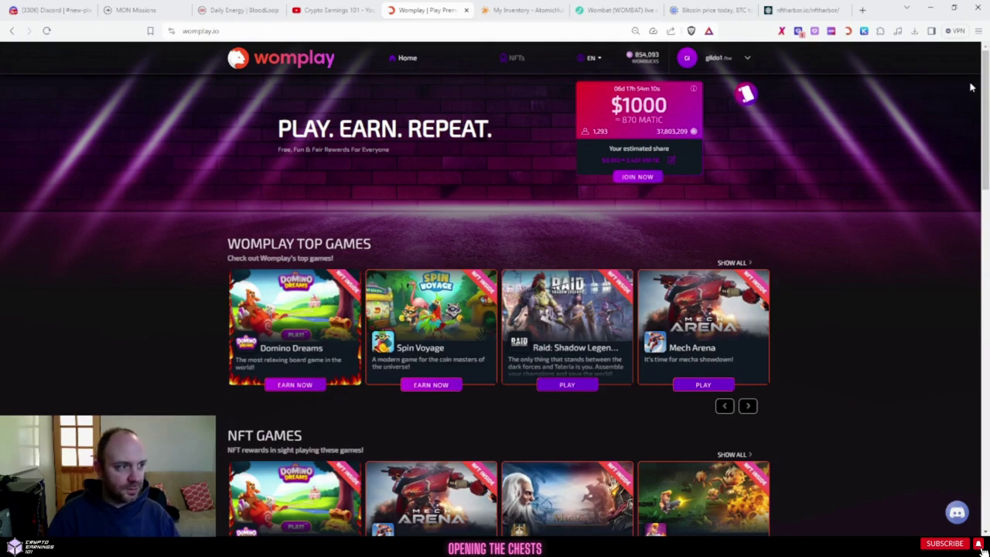
{"action": "mouse_move", "coordinate": [986, 87]}
{"action": "left_mouse_down"}
{"action": "mouse_move", "coordinate": [957, 221]}
{"action": "mouse_move", "coordinate": [953, 384]}
{"action": "left_mouse_up"}
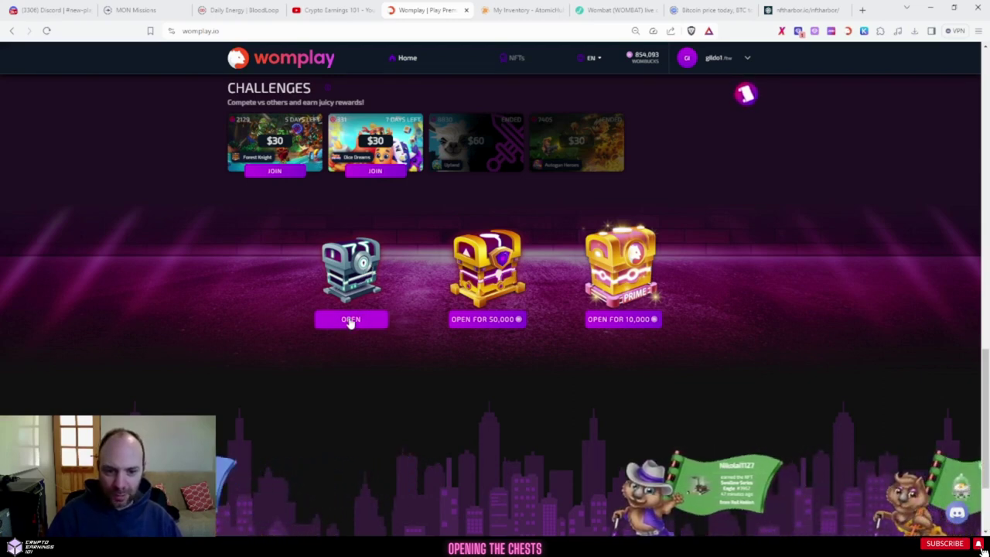
Open the free silver chest and collect its 1,177 Wombucks reward.
{"action": "left_click", "coordinate": [351, 320]}
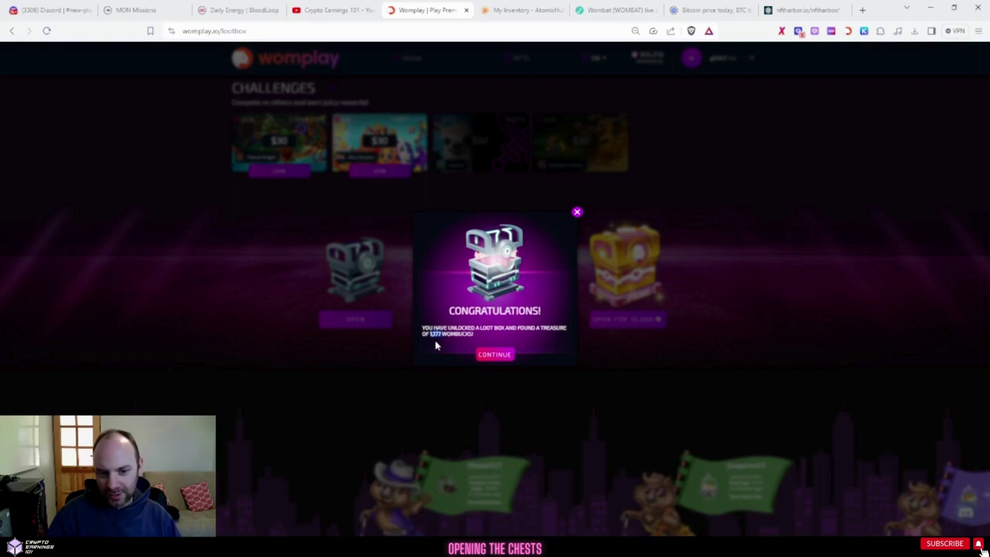
{"action": "left_click", "coordinate": [484, 355]}
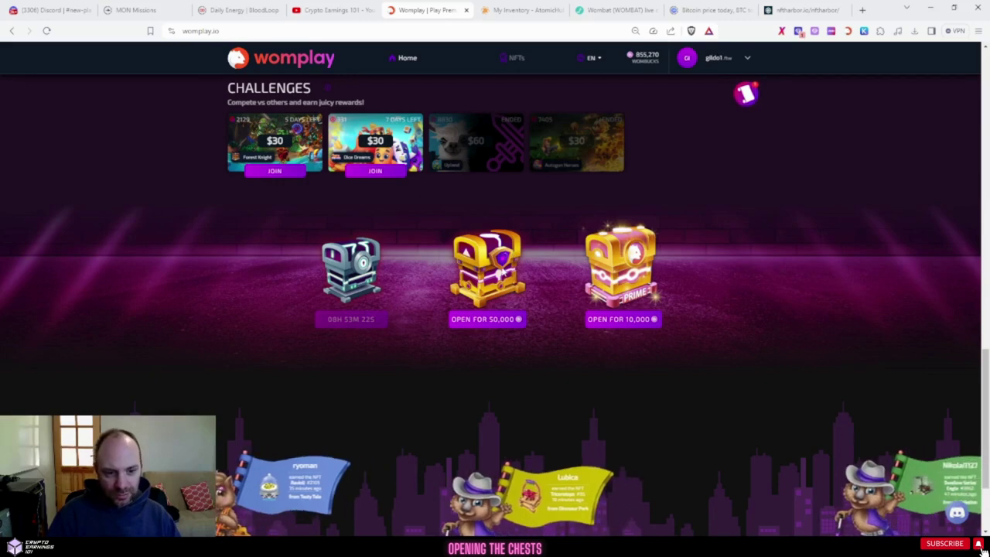
Open the golden chest for 50,000 Wombucks, claim the Ham Hock NFT, and return to the chests.
{"action": "left_click", "coordinate": [489, 324]}
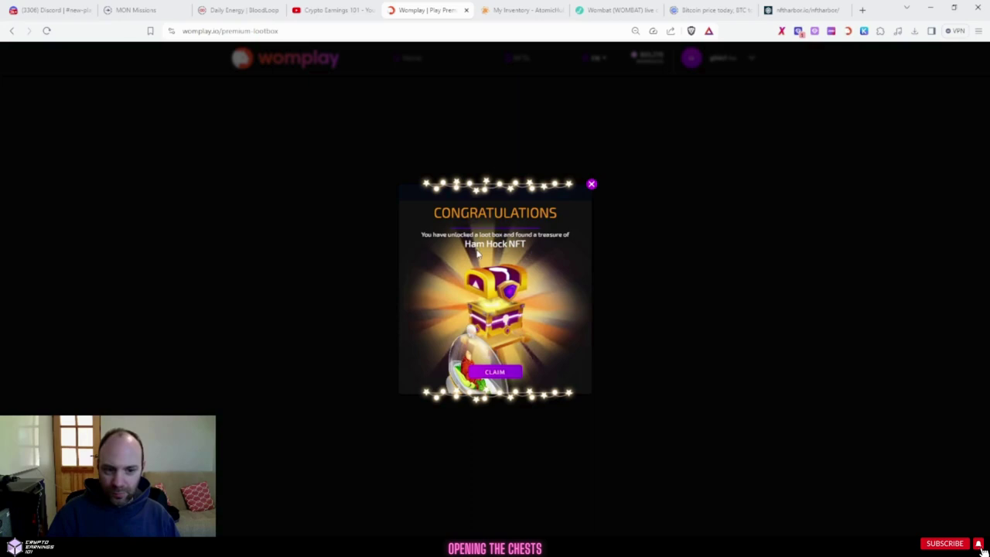
{"action": "left_click", "coordinate": [496, 373]}
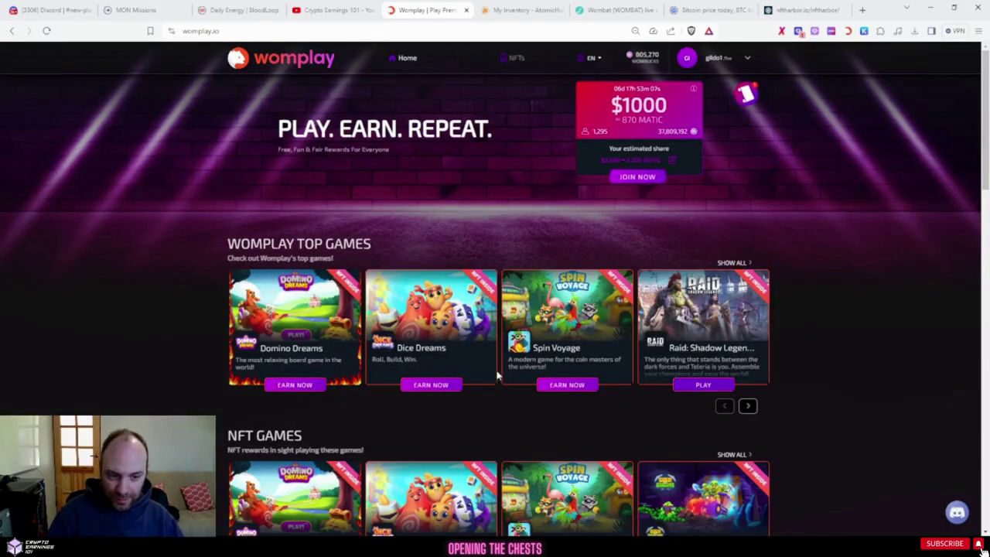
{"action": "left_click_drag", "start_coordinate": [985, 116], "coordinate": [981, 551]}
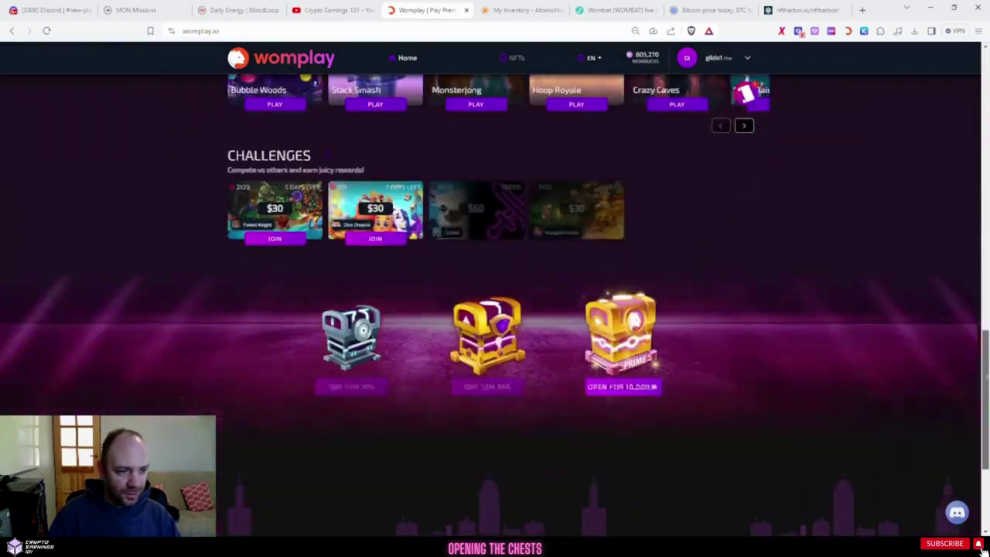
{"action": "scroll", "coordinate": [552, 375], "scroll_direction": "down", "scroll_amount": 1}
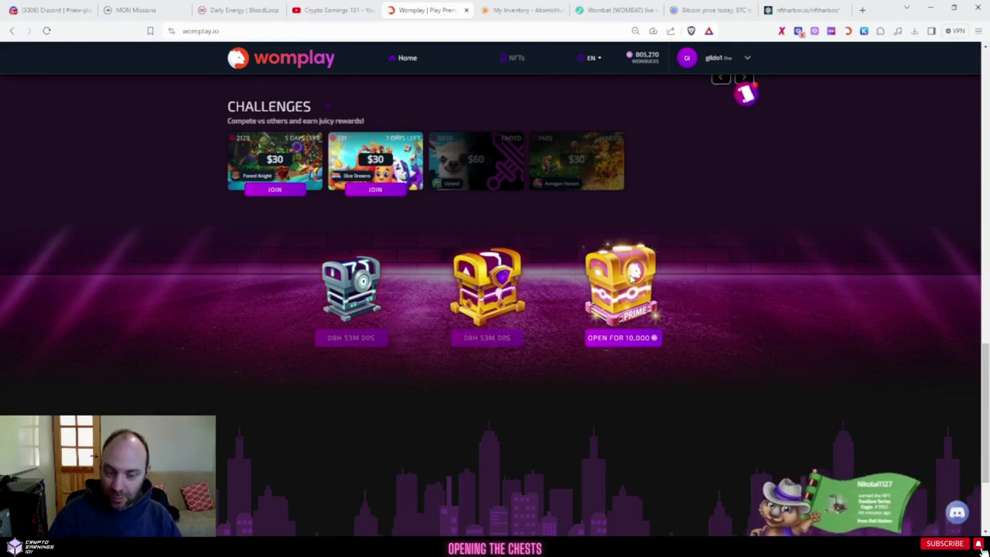
Open the prime chest for 10,000 Wombucks, claim the M NFT, and show the quest list.
{"action": "left_click", "coordinate": [624, 341]}
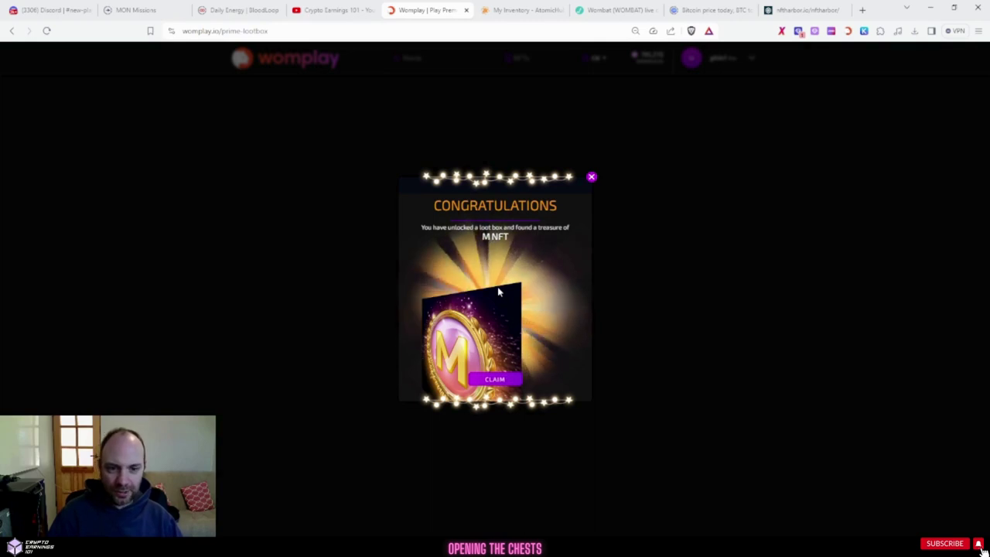
{"action": "left_click", "coordinate": [496, 378]}
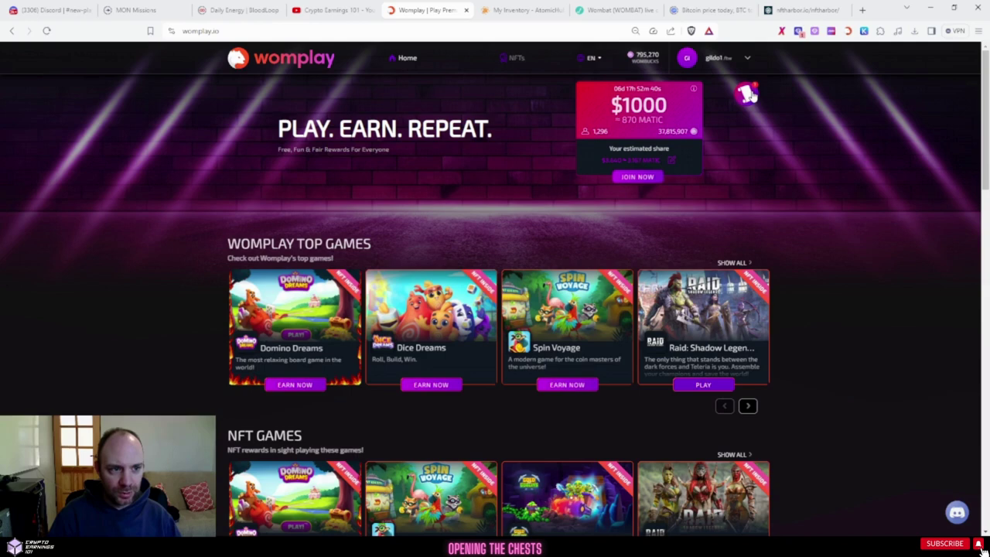
{"action": "left_click", "coordinate": [745, 97]}
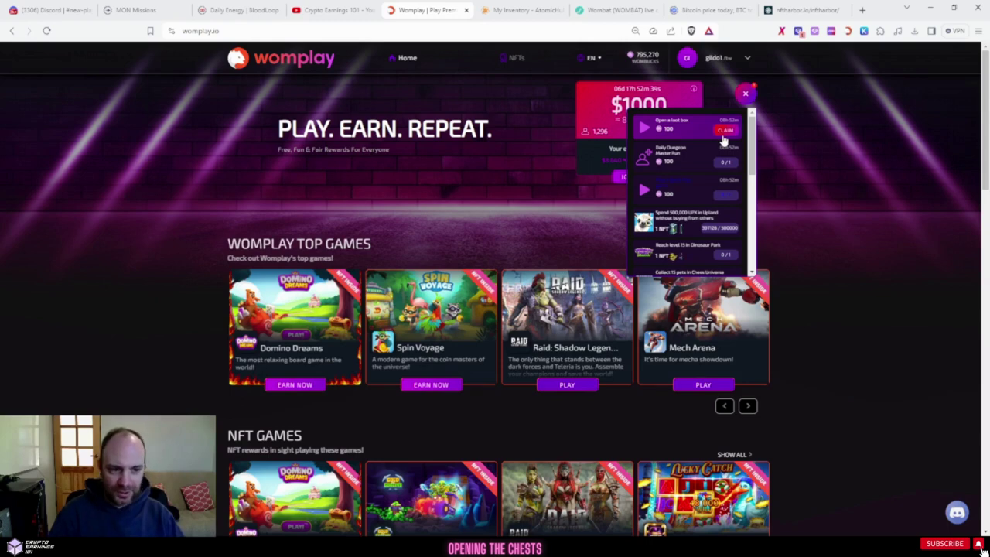
Claim the 100-point 'Open a loot box' quest reward and close the quest list.
{"action": "left_click", "coordinate": [719, 132]}
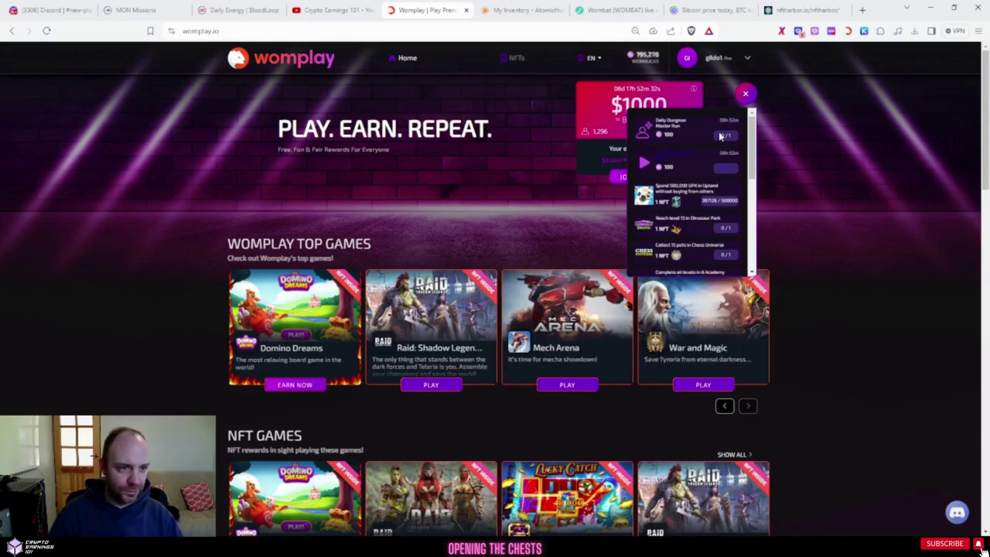
{"action": "left_click", "coordinate": [745, 96]}
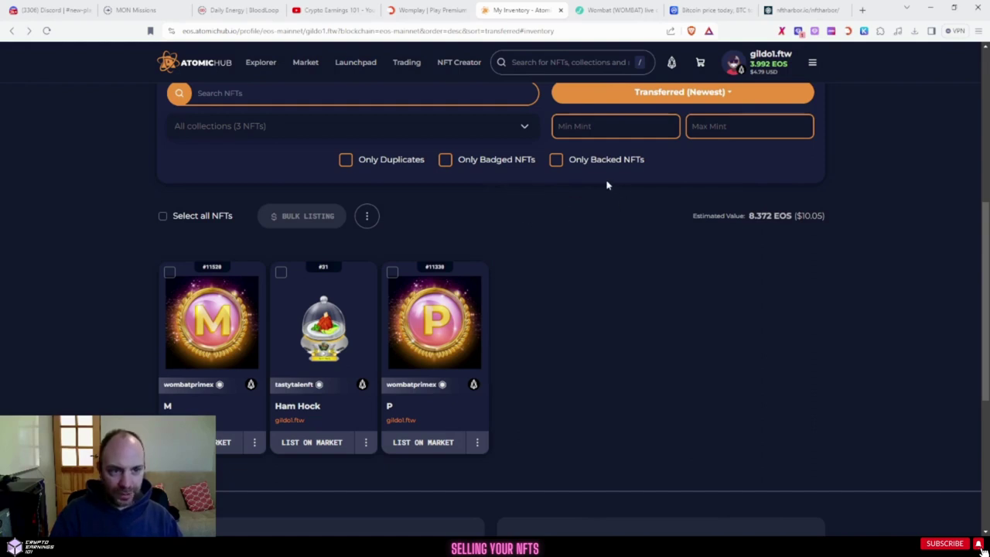
{"action": "left_click", "coordinate": [847, 30]}
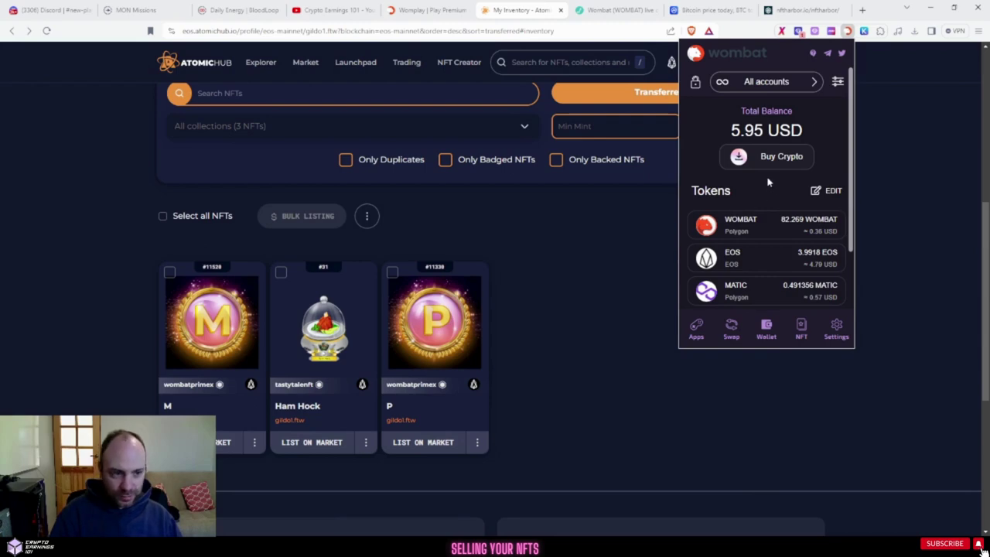
{"action": "left_click", "coordinate": [578, 252]}
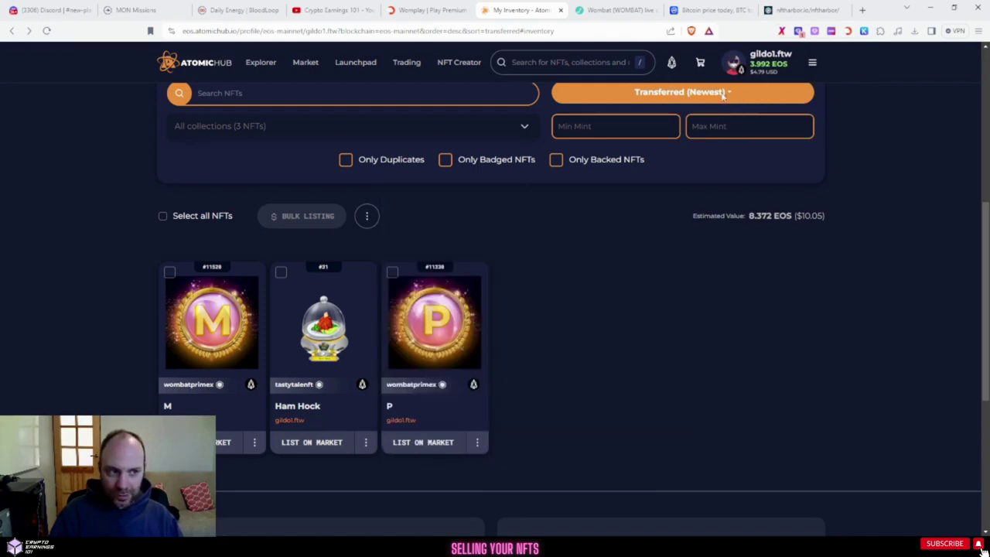
{"action": "left_click", "coordinate": [311, 447]}
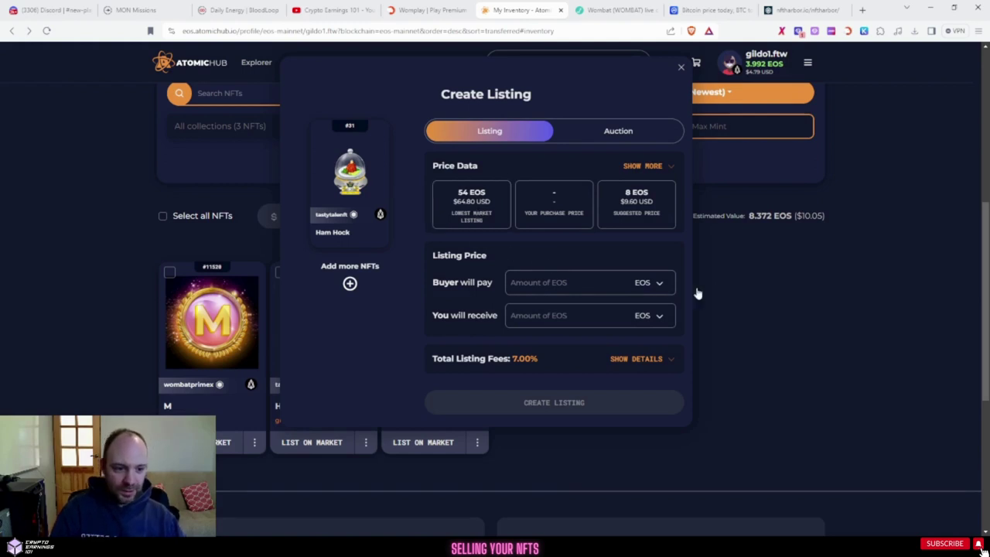
{"action": "left_click", "coordinate": [681, 68]}
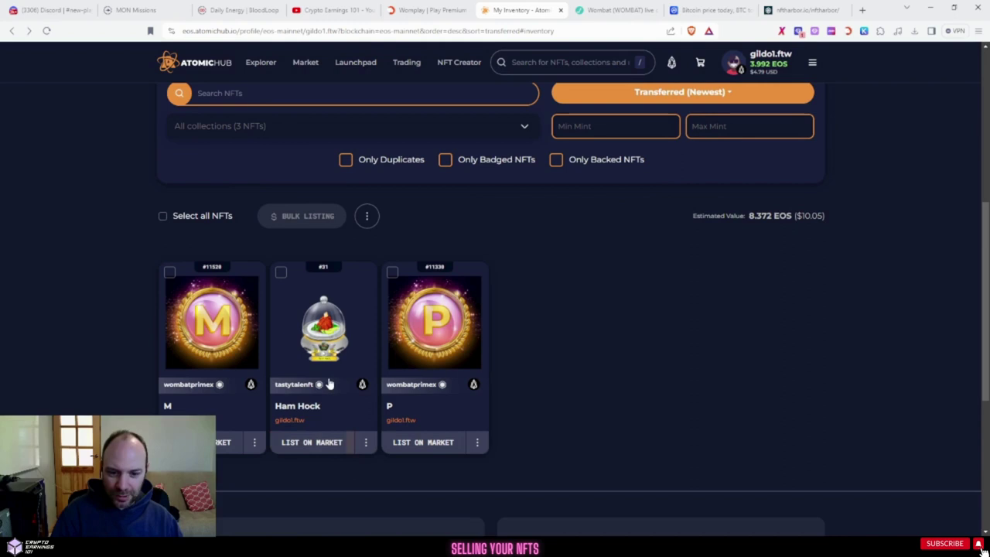
{"action": "left_click", "coordinate": [335, 353]}
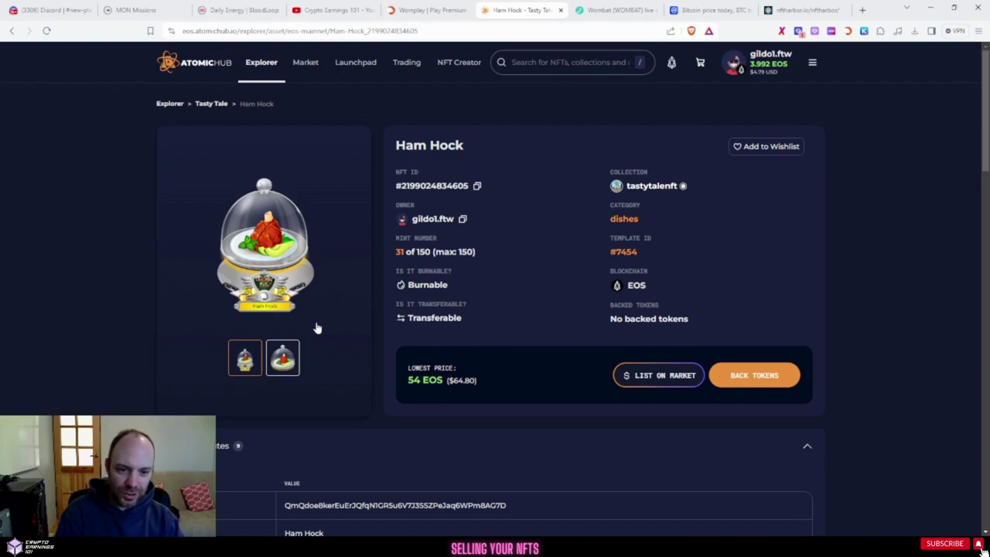
{"action": "scroll", "coordinate": [316, 328], "scroll_direction": "down", "scroll_amount": 5}
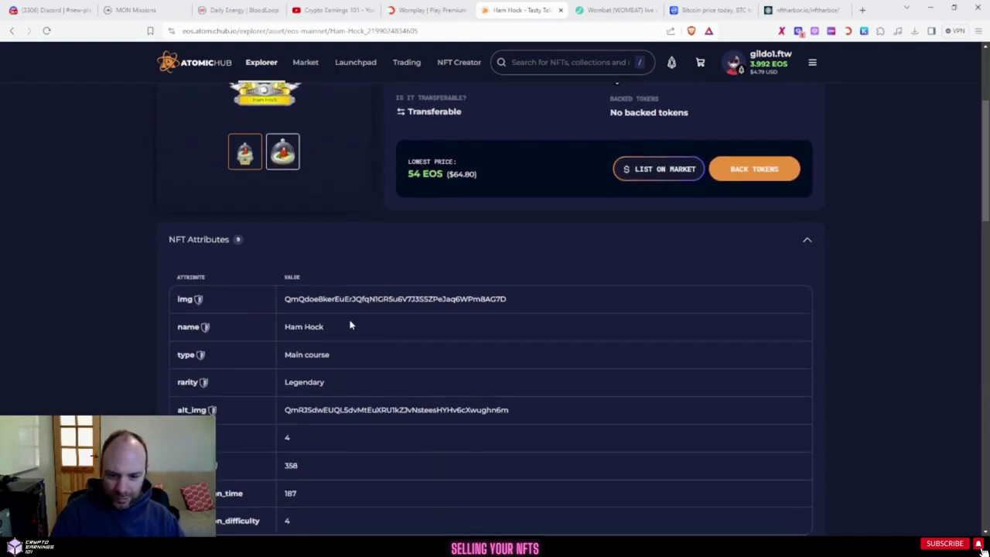
{"action": "scroll", "coordinate": [241, 232], "scroll_direction": "down", "scroll_amount": 2}
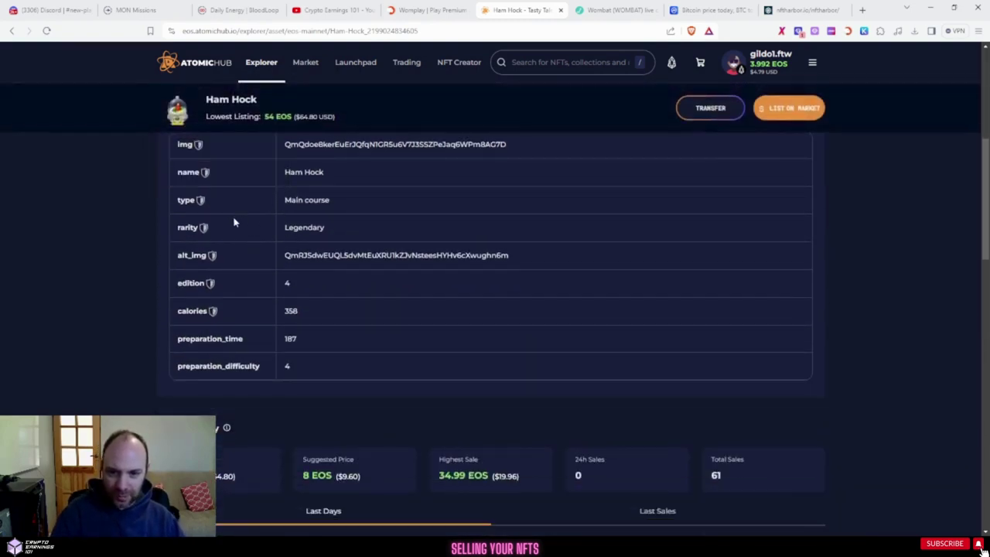
{"action": "mouse_move", "coordinate": [203, 228]}
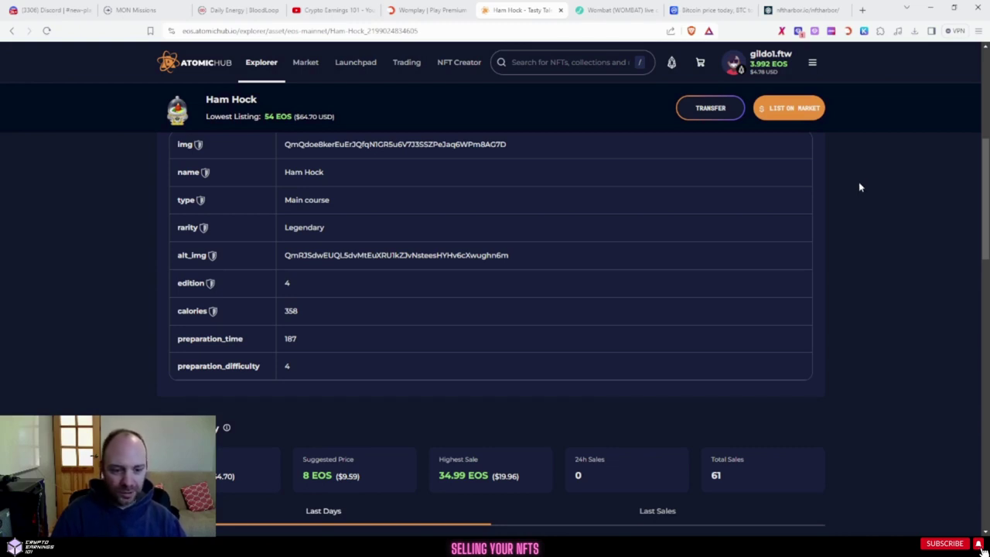
{"action": "scroll", "coordinate": [243, 315], "scroll_direction": "down", "scroll_amount": 3}
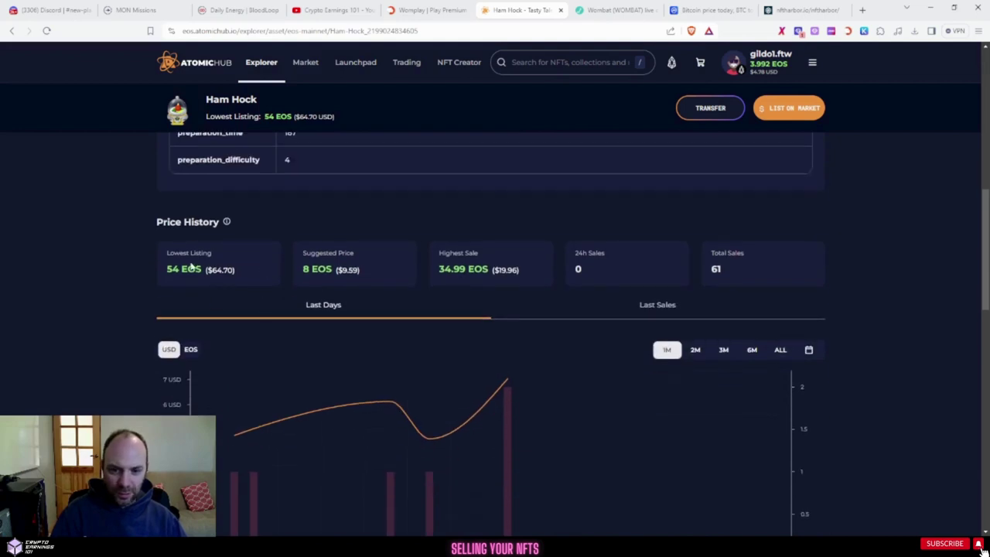
{"action": "mouse_move", "coordinate": [189, 275]}
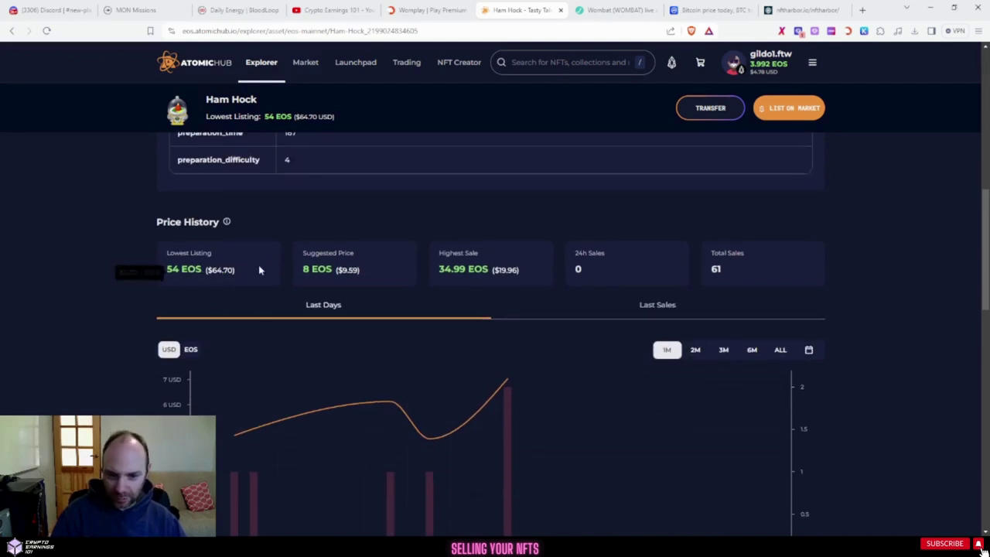
{"action": "scroll", "coordinate": [499, 290], "scroll_direction": "up", "scroll_amount": 1}
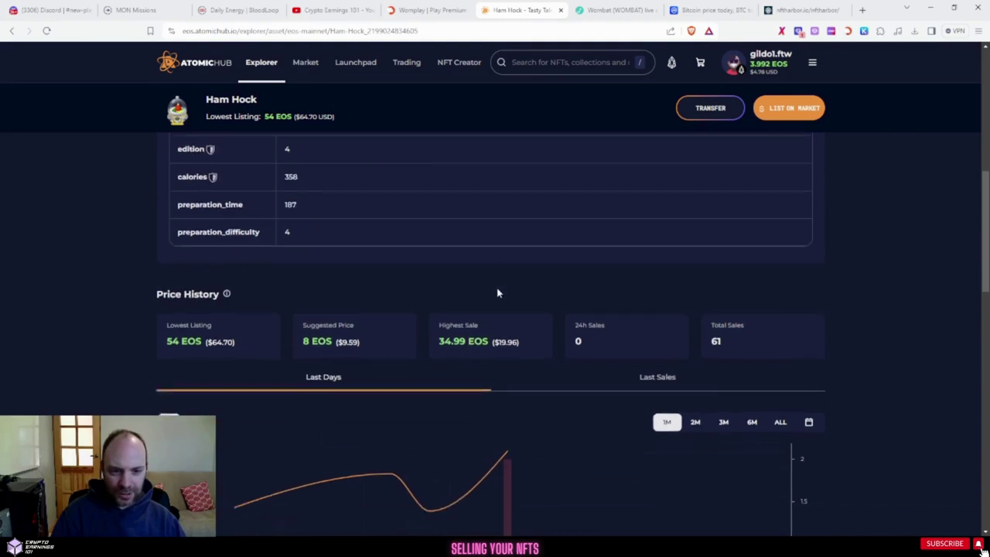
{"action": "scroll", "coordinate": [497, 292], "scroll_direction": "down", "scroll_amount": 1}
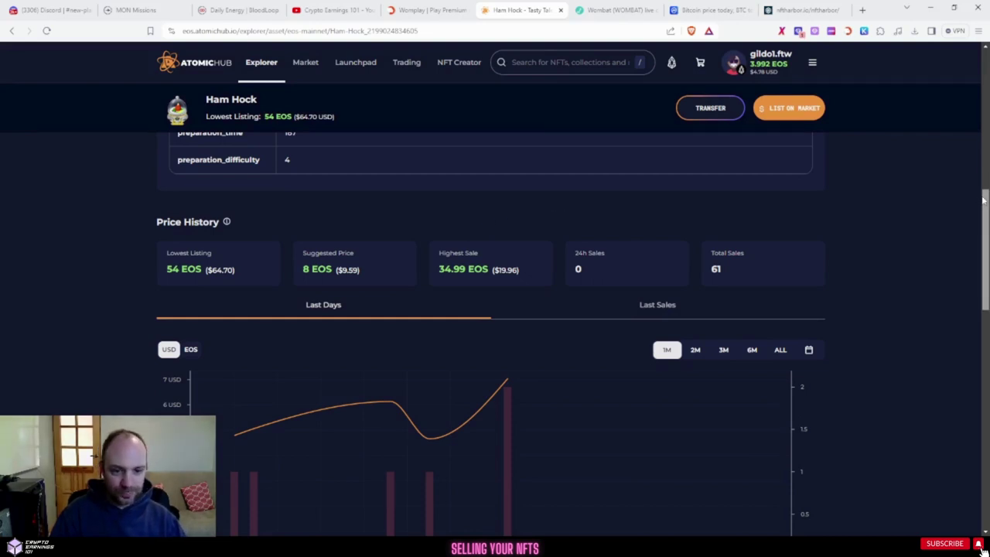
{"action": "scroll", "coordinate": [495, 310], "scroll_direction": "up", "scroll_amount": 6}
{"action": "scroll", "coordinate": [658, 348], "scroll_direction": "up", "scroll_amount": 2}
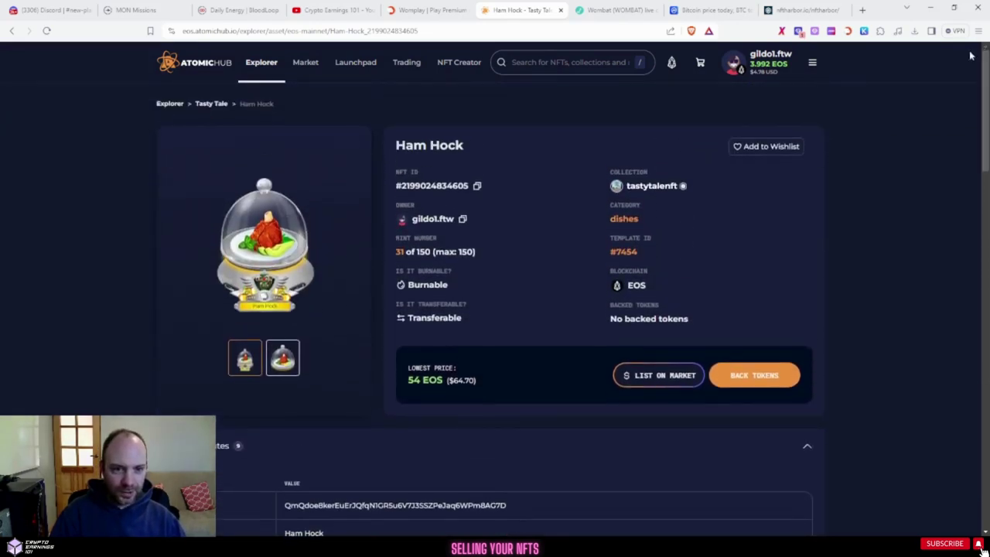
List the Ham Hock NFT for 39 EOS, approve it in Wombat, then return to the inventory.
{"action": "left_click", "coordinate": [654, 379]}
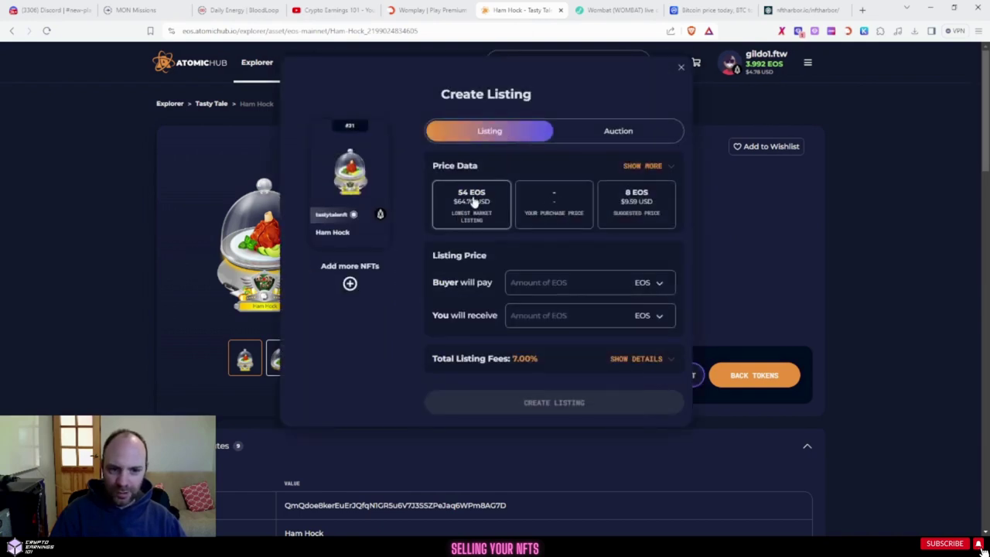
{"action": "left_click", "coordinate": [640, 280]}
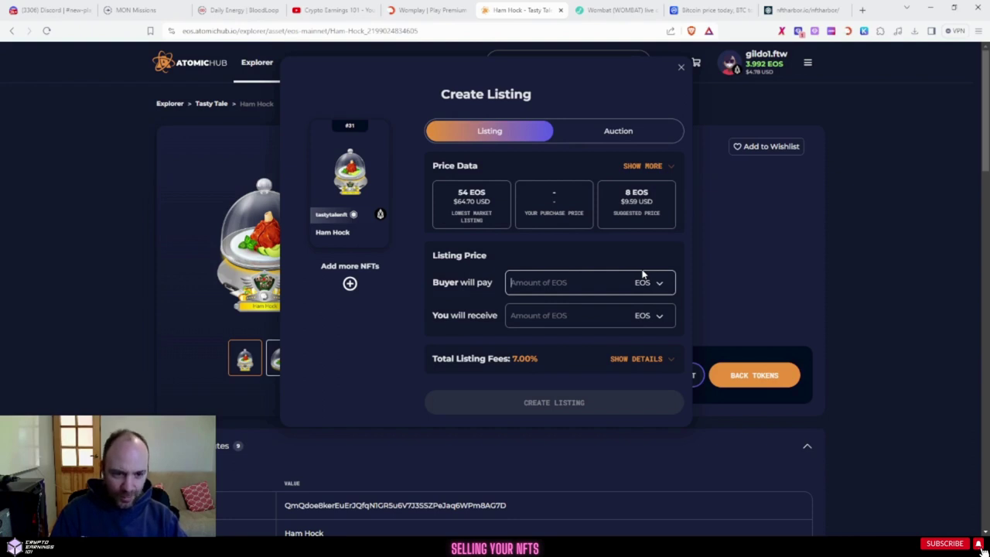
{"action": "type", "text": "39"}
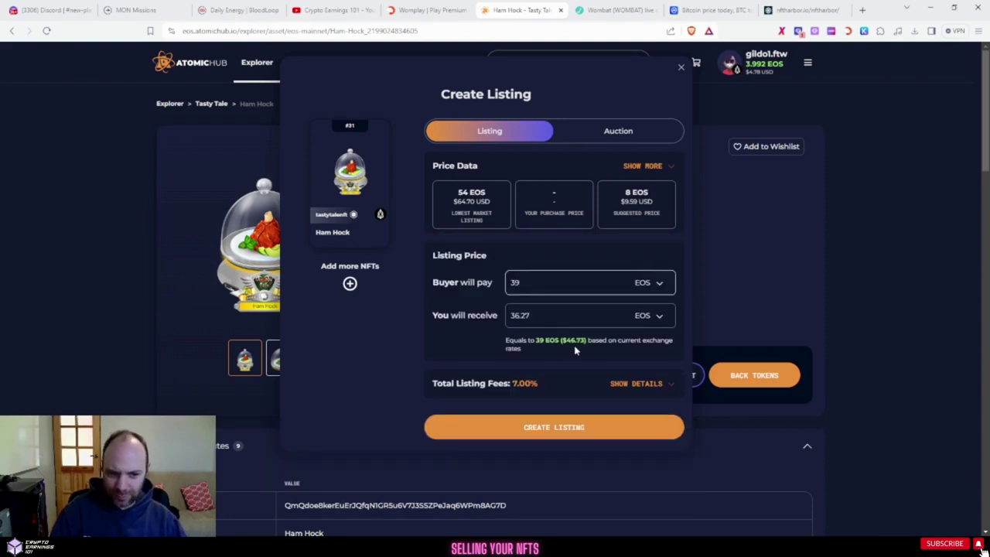
{"action": "left_click", "coordinate": [549, 427]}
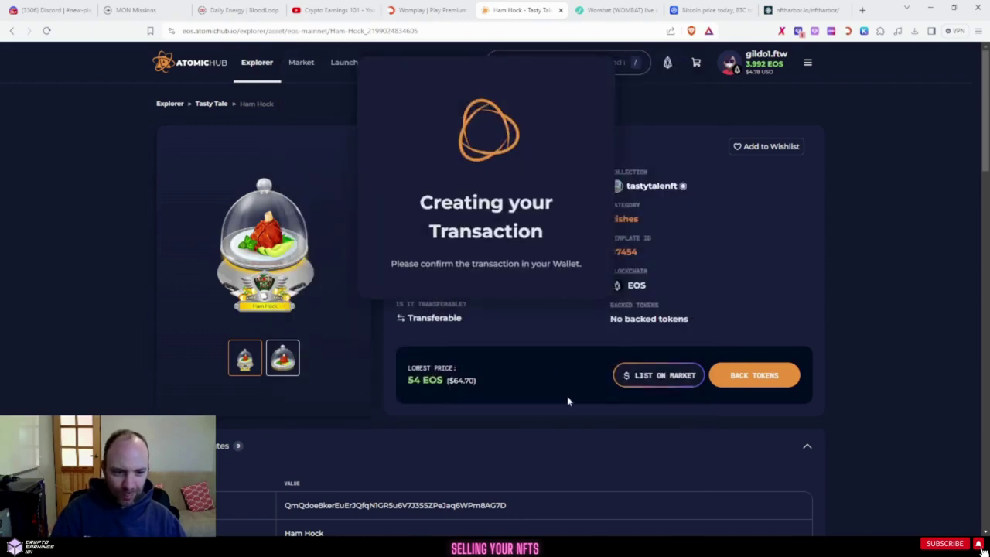
{"action": "left_click", "coordinate": [114, 305]}
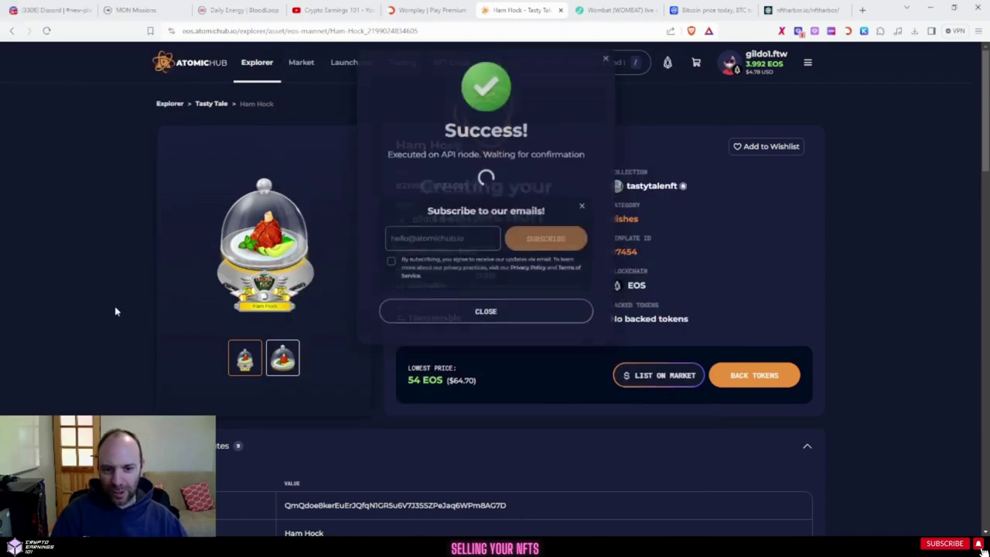
{"action": "left_click", "coordinate": [526, 325]}
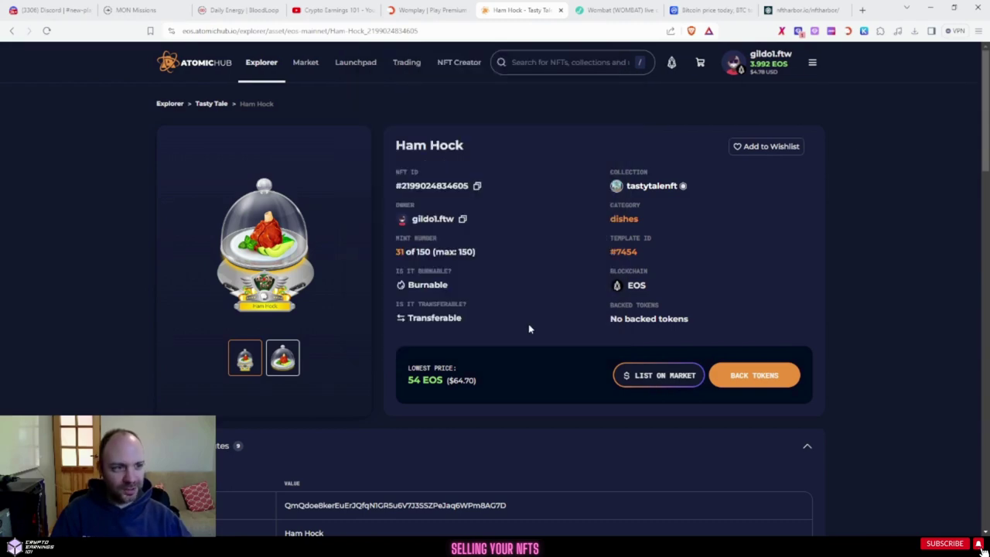
{"action": "left_click", "coordinate": [812, 63]}
{"action": "left_click", "coordinate": [812, 200]}
List the M NFT from the inventory for 0.24 EOS and approve it in Wombat.
{"action": "scroll", "coordinate": [353, 260], "scroll_direction": "down", "scroll_amount": 1}
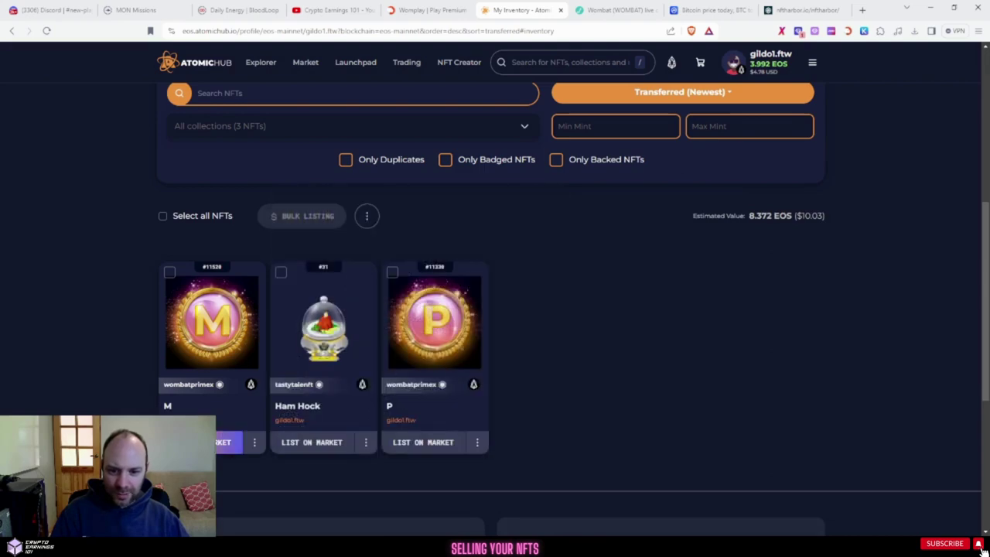
{"action": "left_click", "coordinate": [205, 442]}
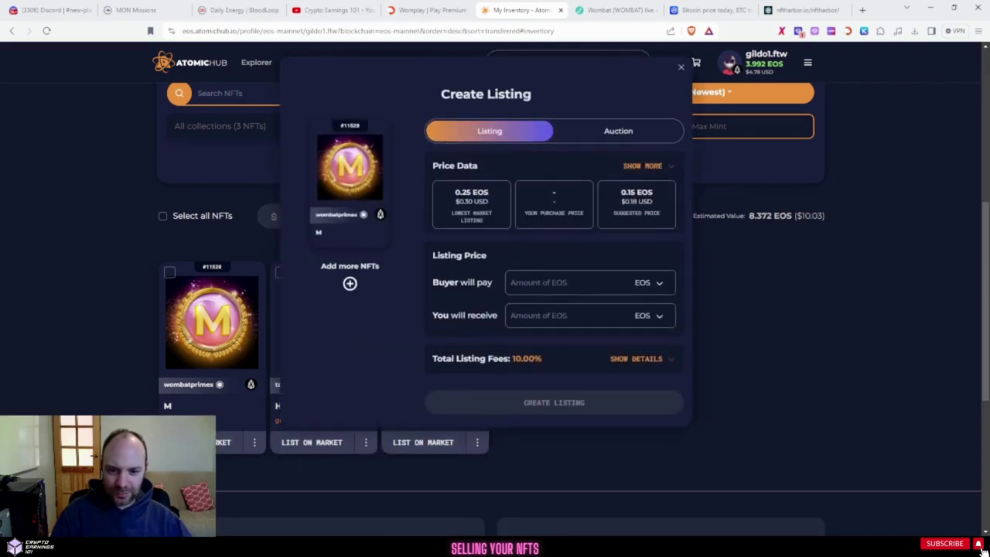
{"action": "left_click", "coordinate": [515, 282]}
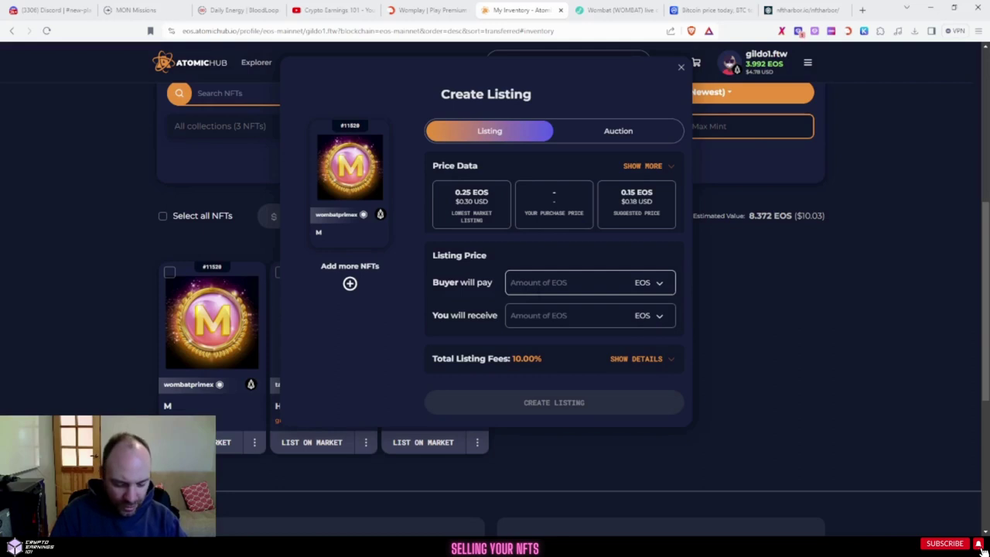
{"action": "type", "text": "0.24"}
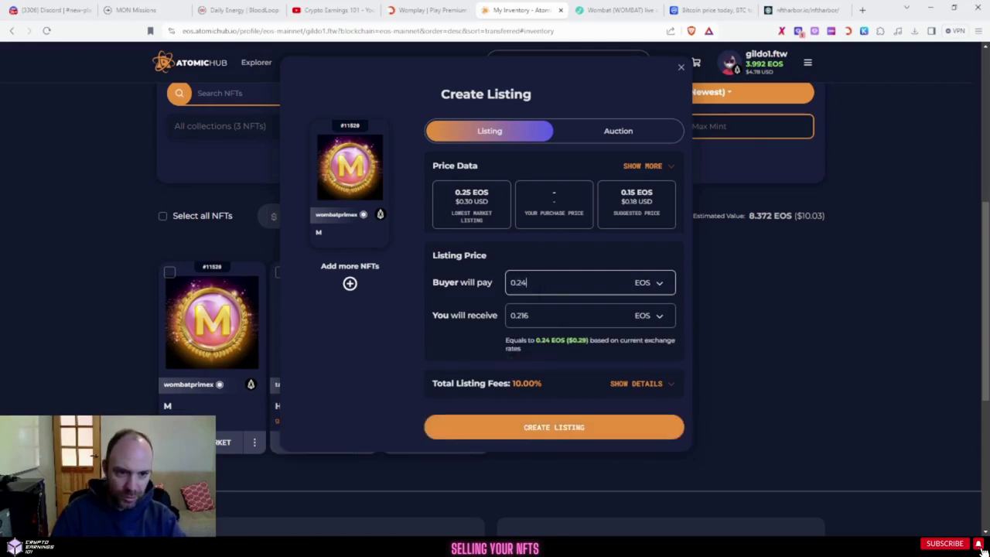
{"action": "left_click", "coordinate": [532, 439]}
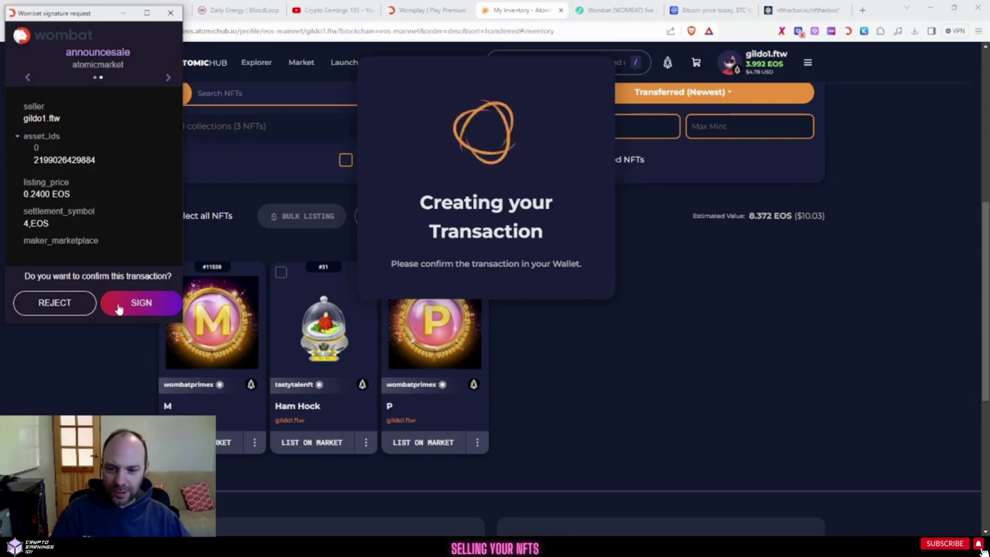
{"action": "left_click", "coordinate": [120, 306]}
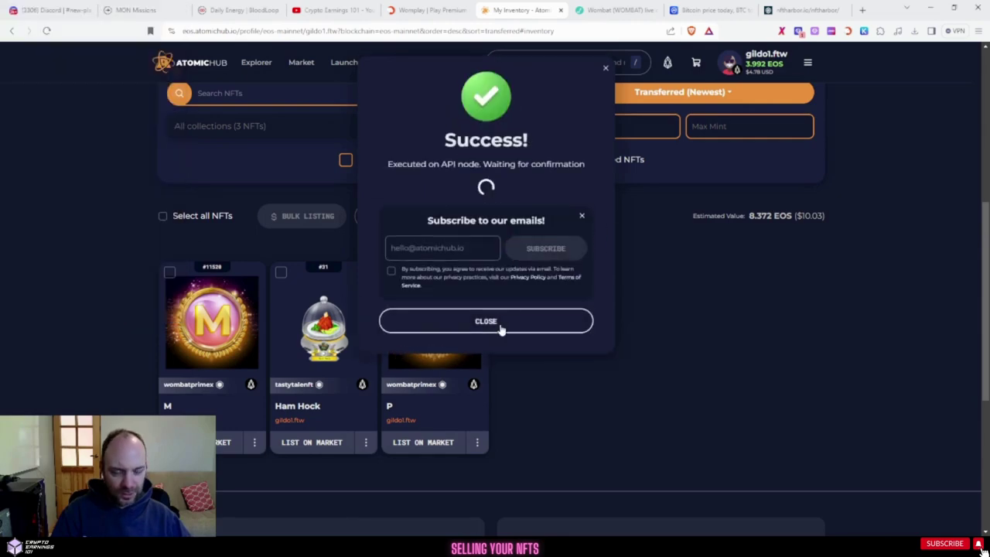
{"action": "left_click", "coordinate": [501, 321]}
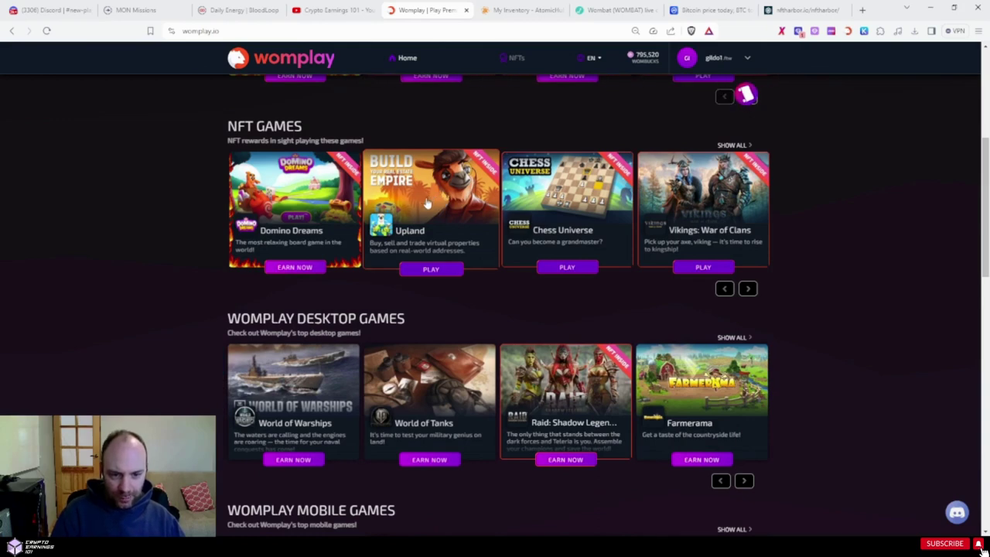
{"action": "left_click", "coordinate": [442, 221]}
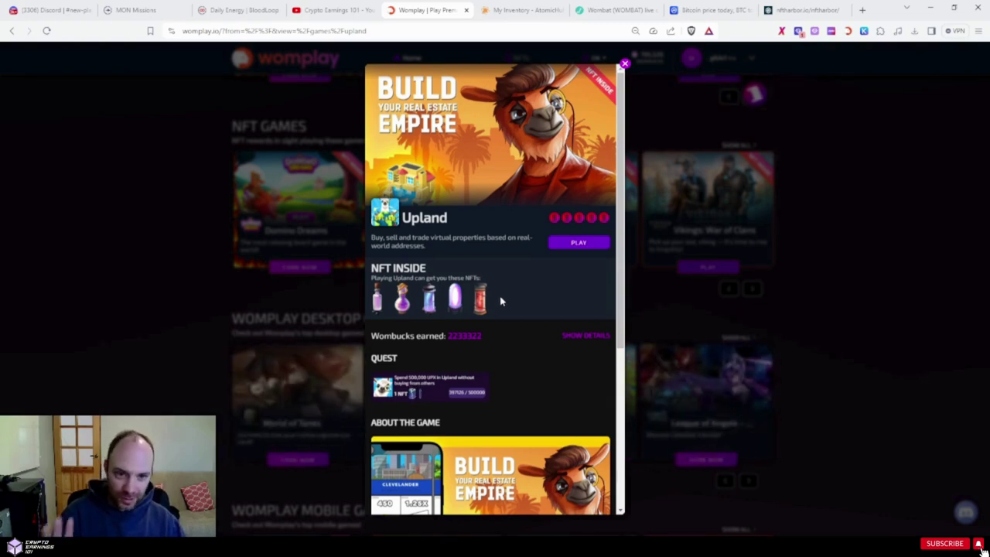
{"action": "left_click", "coordinate": [164, 129]}
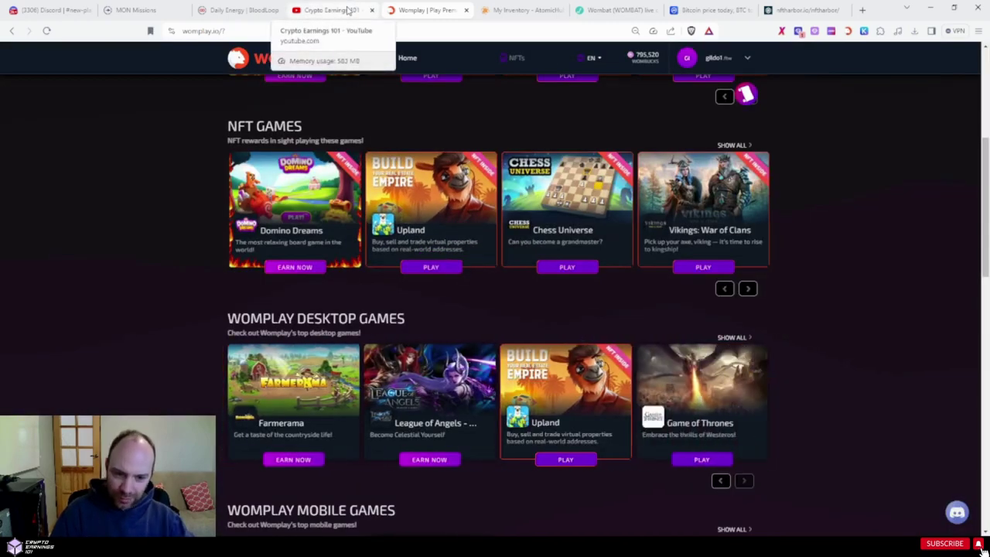
Switch to the Crypto Earnings 101 channel page and scroll to its Wombat and Upland rows.
{"action": "left_click", "coordinate": [348, 10]}
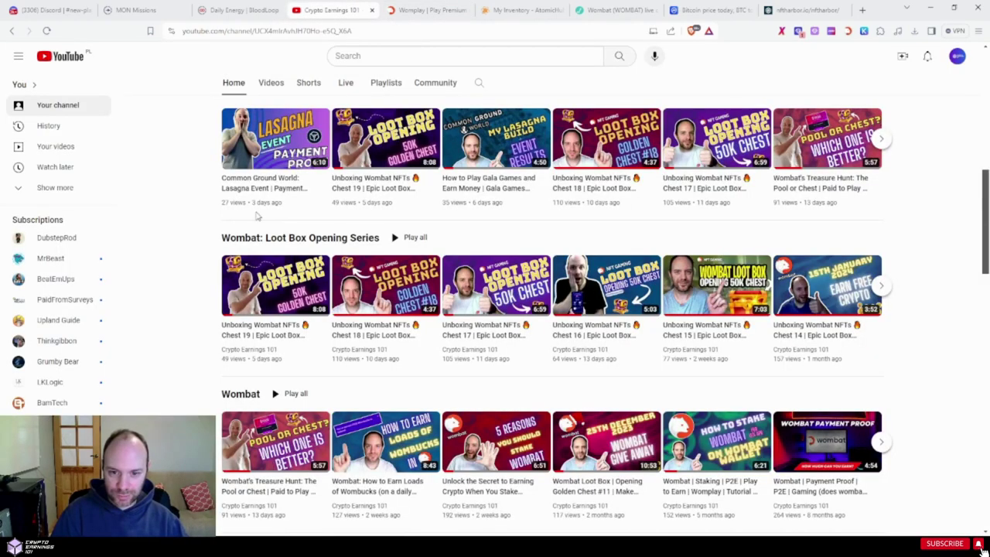
{"action": "scroll", "coordinate": [179, 338], "scroll_direction": "down", "scroll_amount": 3}
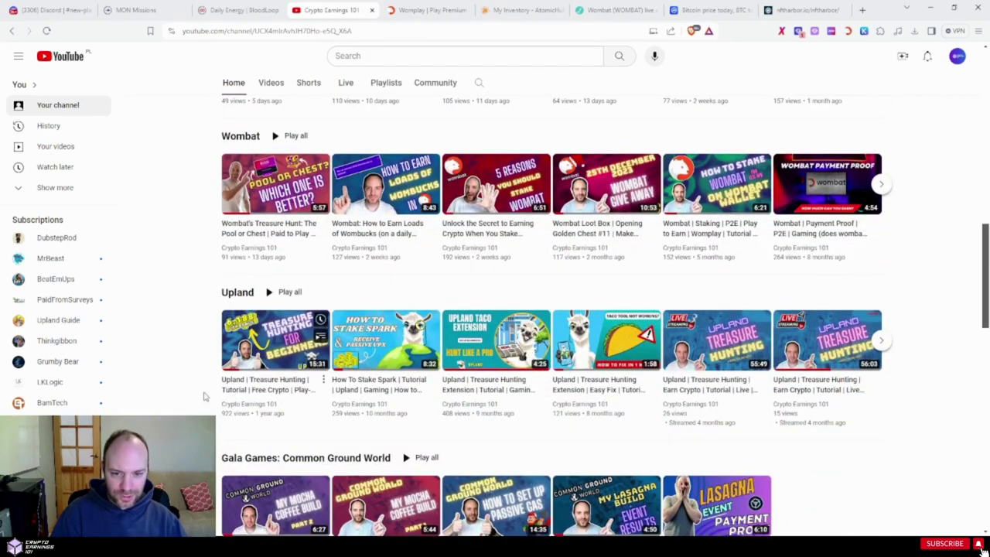
{"action": "mouse_move", "coordinate": [258, 396]}
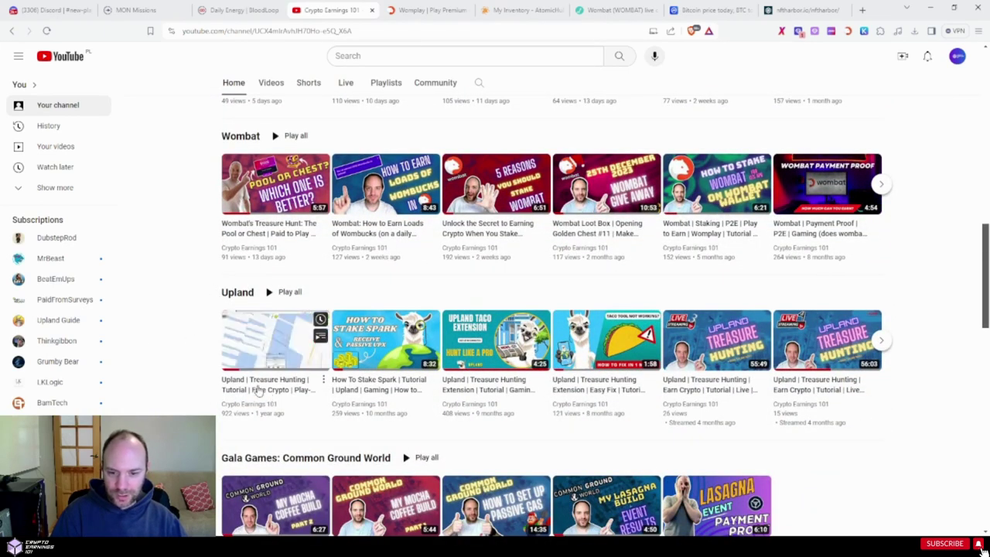